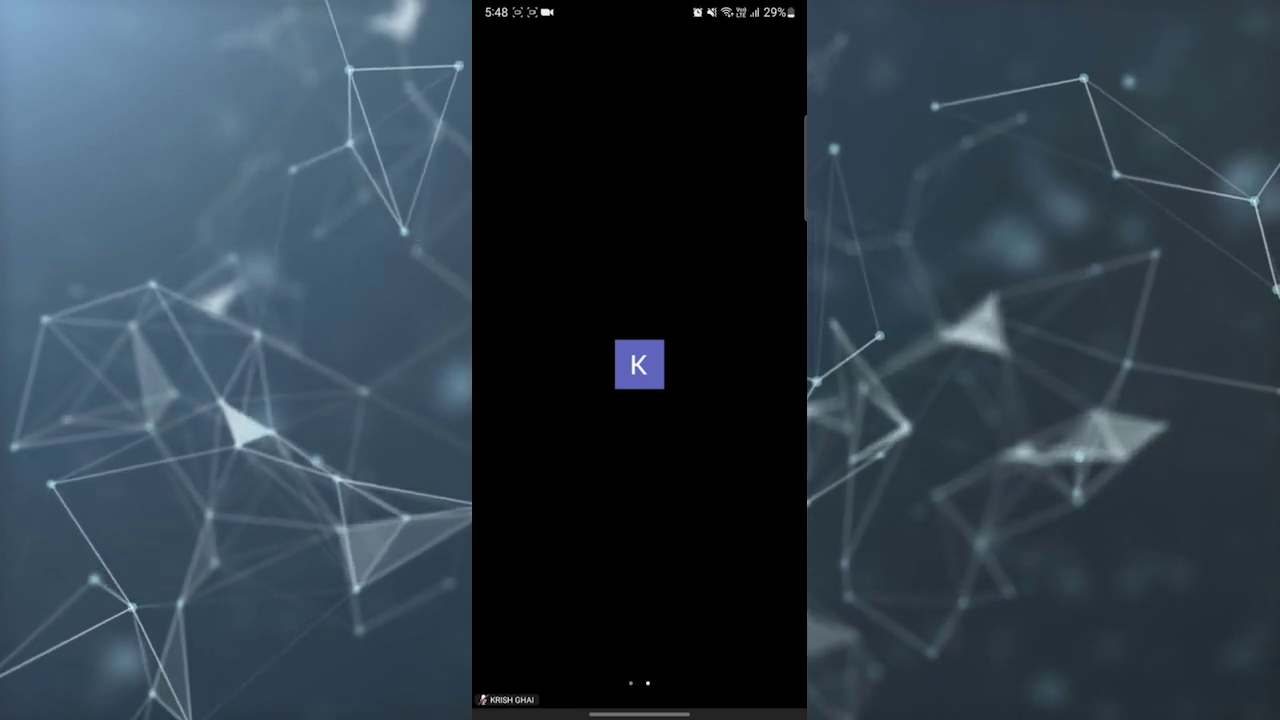
- Tap the meeting video to reveal the top bar and bottom toolbar
left_click(639, 500)
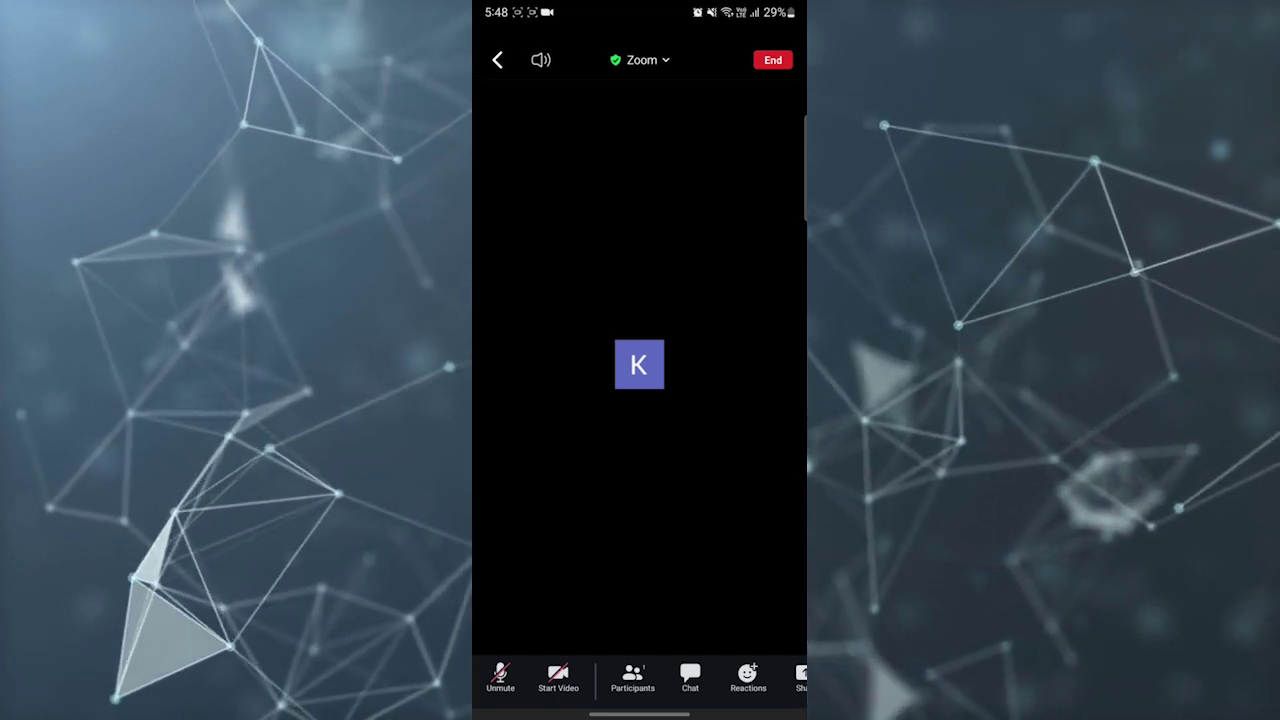
- Turn the microphone on with the toolbar's Unmute button, then reveal the controls again
left_click(639, 500)
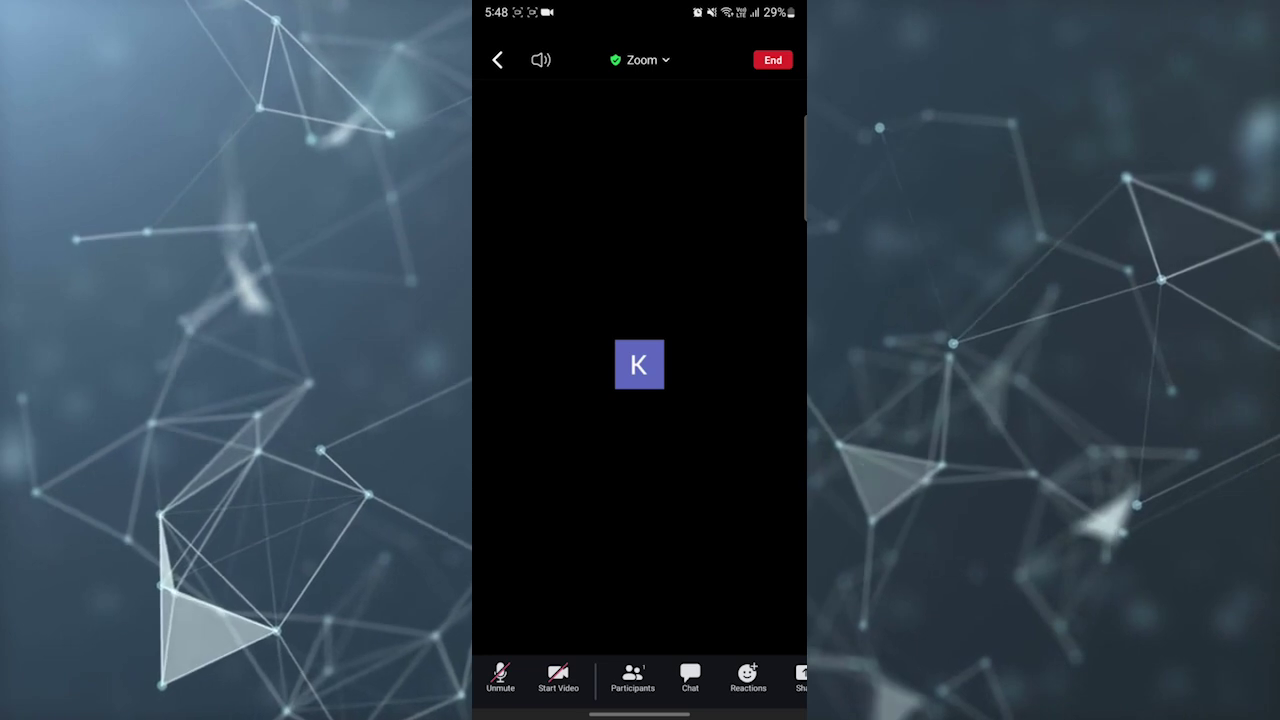
left_click(500, 677)
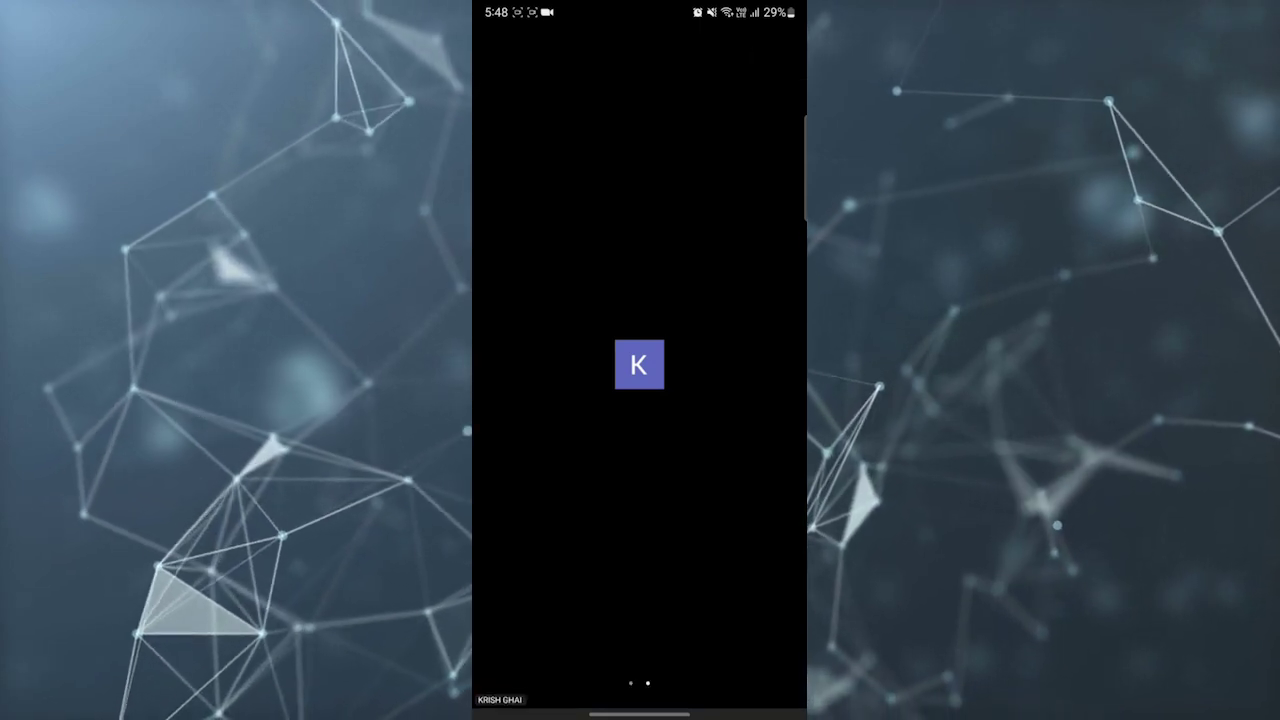
left_click(638, 500)
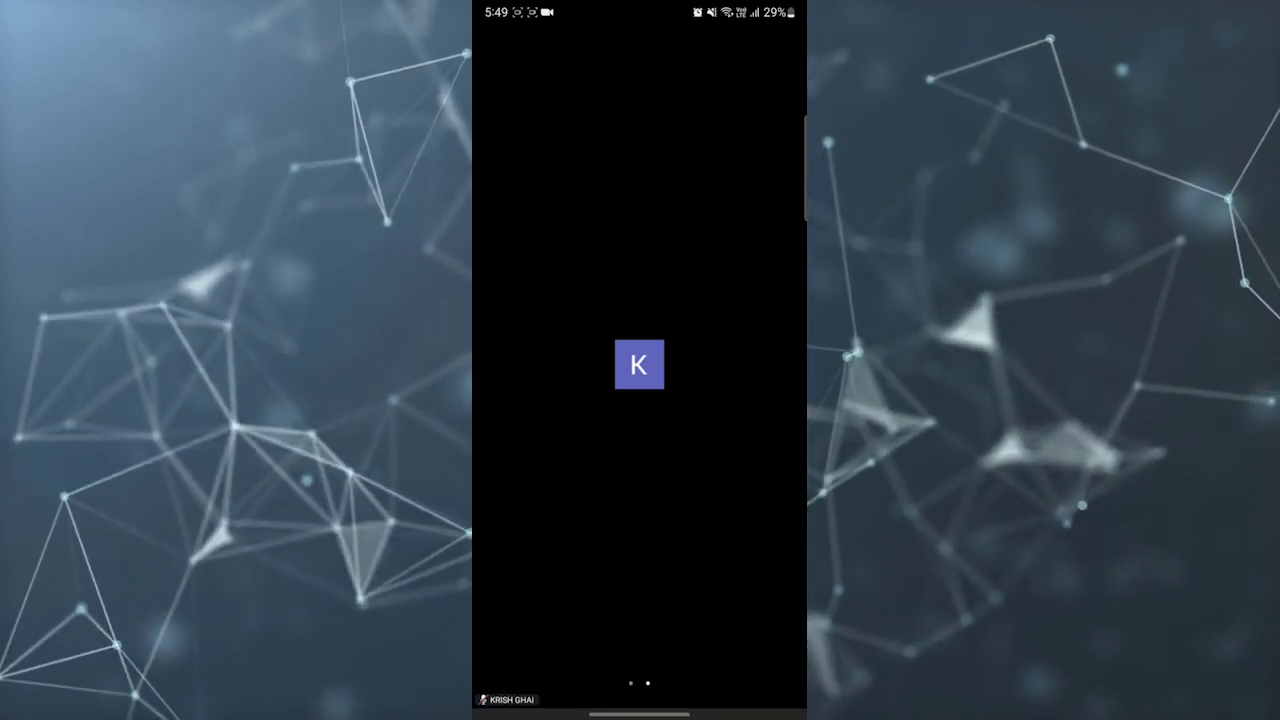
- Bring the meeting toolbar back over the video to reach the Mute button
left_click(638, 500)
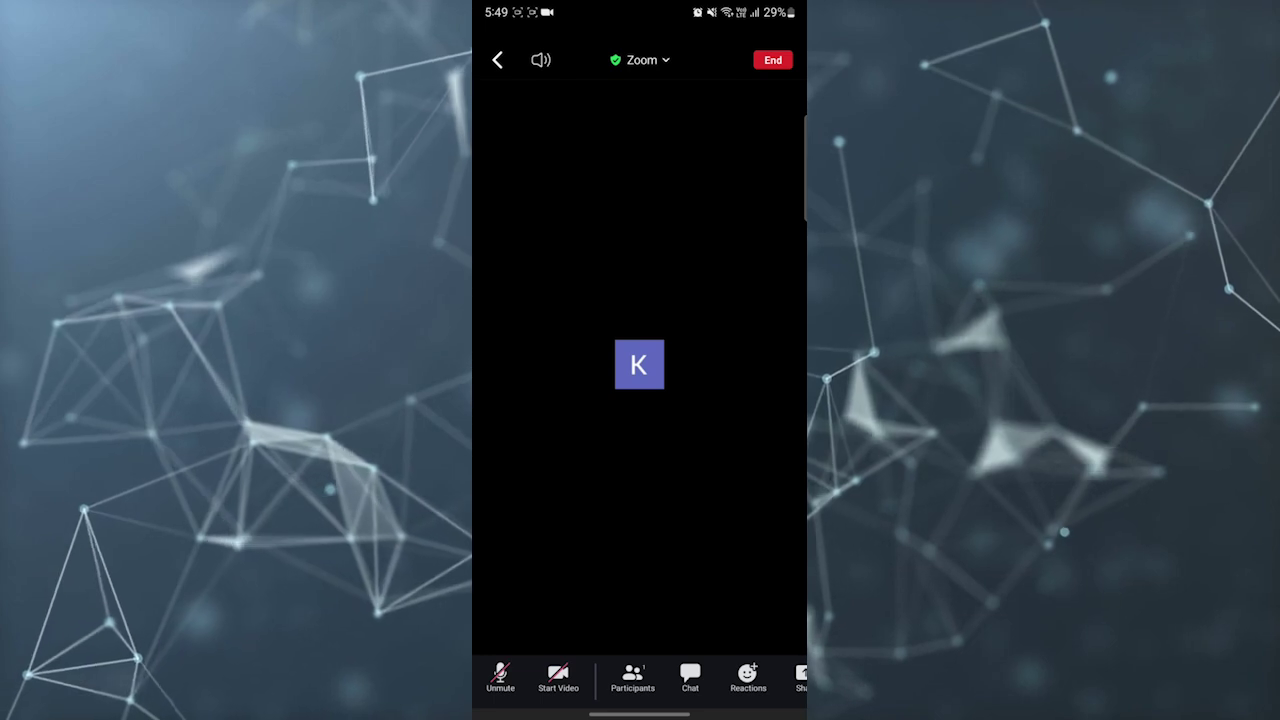